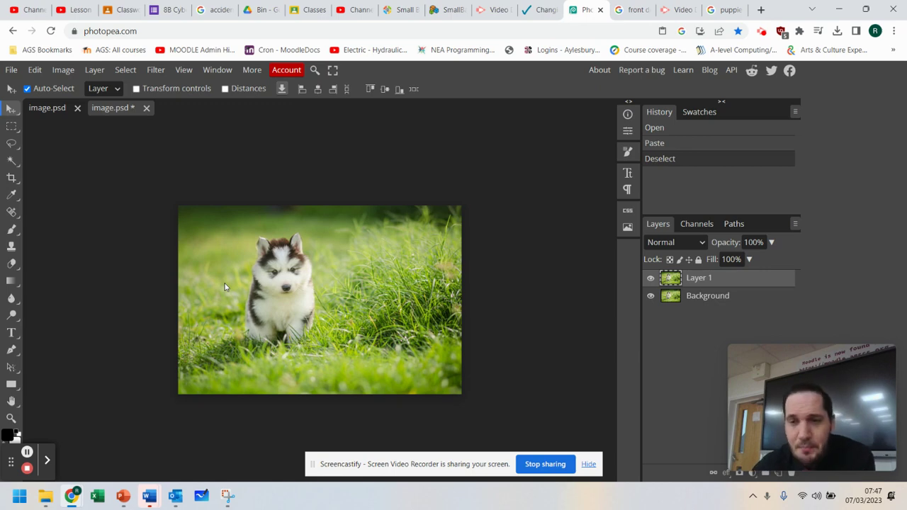
# Show the lasso flyout listing Lasso, Polygonal Lasso and Magnetic Lasso beside the puppy photo.
pyautogui.click(11, 146)
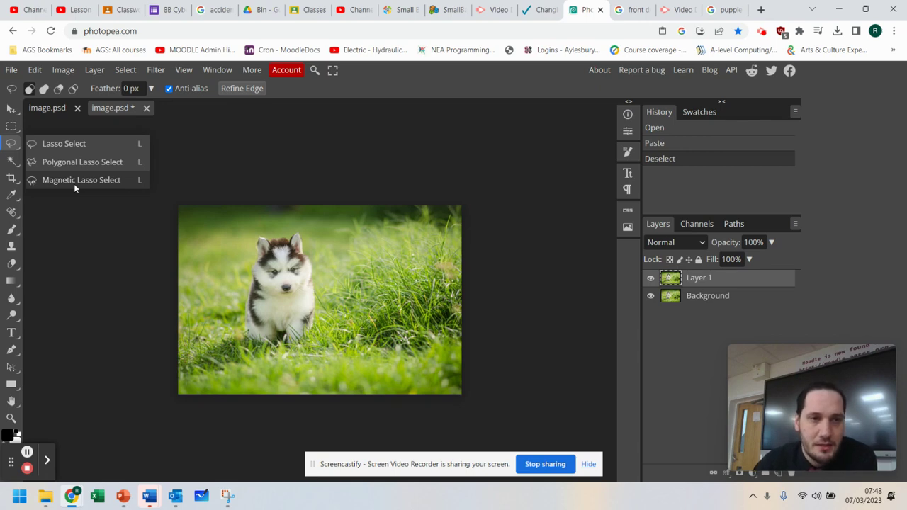
# Try a Magnetic Lasso outline up the puppy's left edge, then switch to Polygonal Lasso.
pyautogui.click(73, 184)
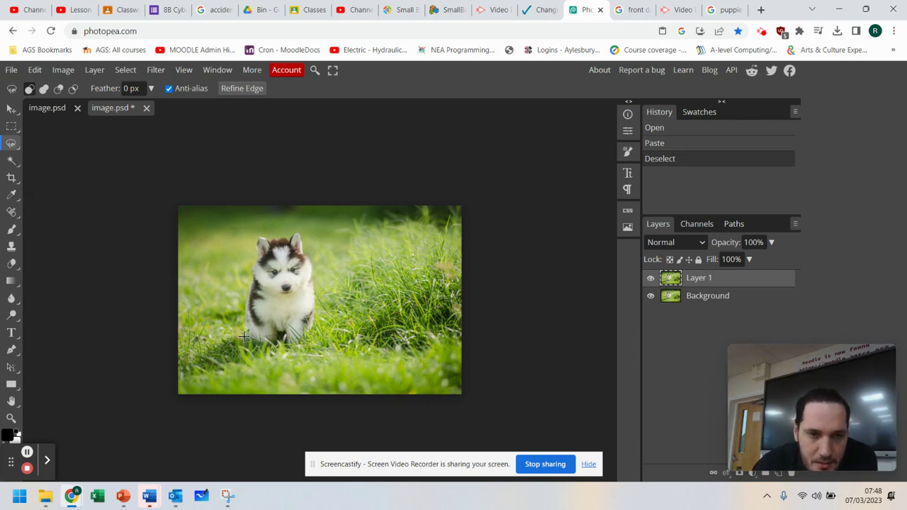
pyautogui.moveTo(244, 337)
pyautogui.mouseDown()
pyautogui.moveTo(257, 236)
pyautogui.moveTo(279, 225)
pyautogui.moveTo(298, 230)
pyautogui.moveTo(314, 269)
pyautogui.moveTo(313, 331)
pyautogui.moveTo(284, 347)
pyautogui.moveTo(246, 338)
pyautogui.mouseUp()
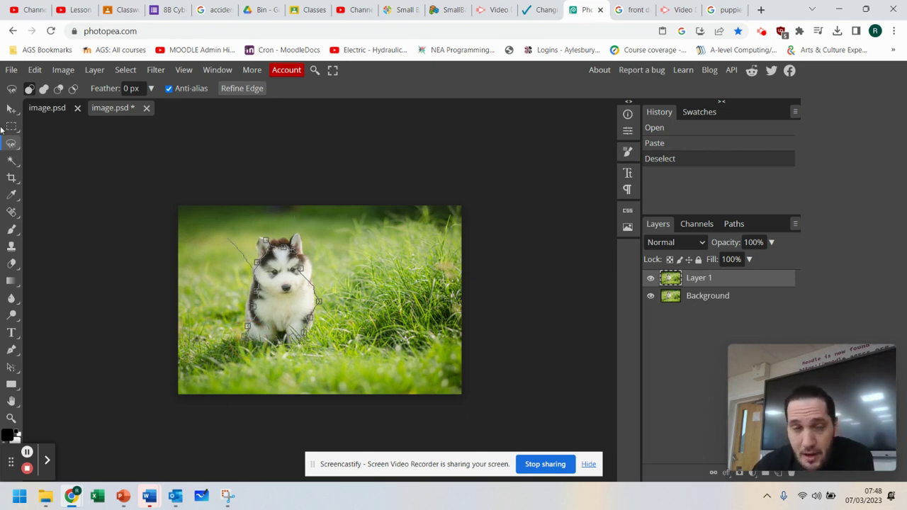
pyautogui.click(20, 147)
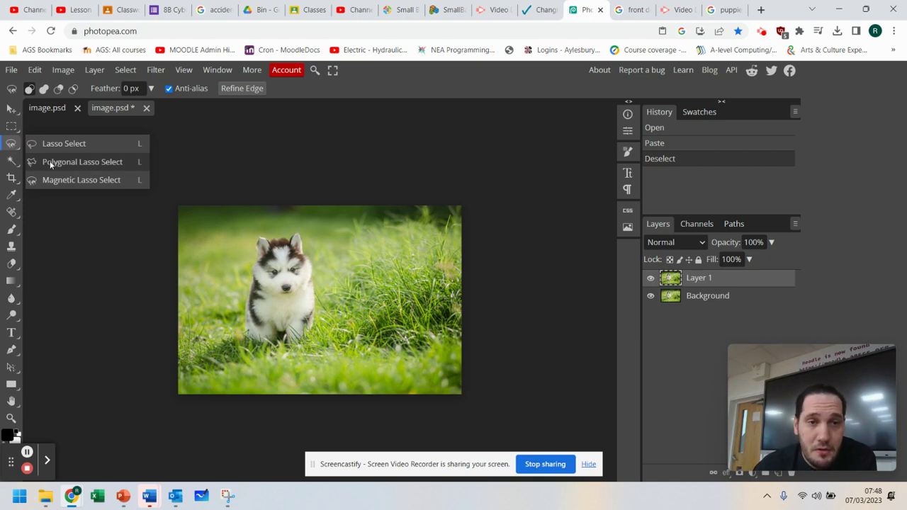
pyautogui.click(55, 162)
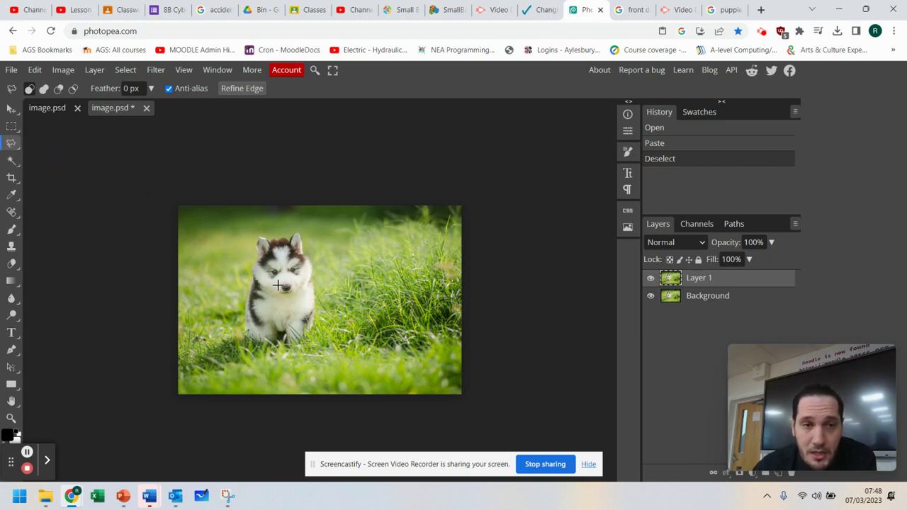
# Start a polygonal outline up the puppy's left side, over its ears and head.
pyautogui.click(244, 297)
pyautogui.click(247, 271)
pyautogui.click(255, 244)
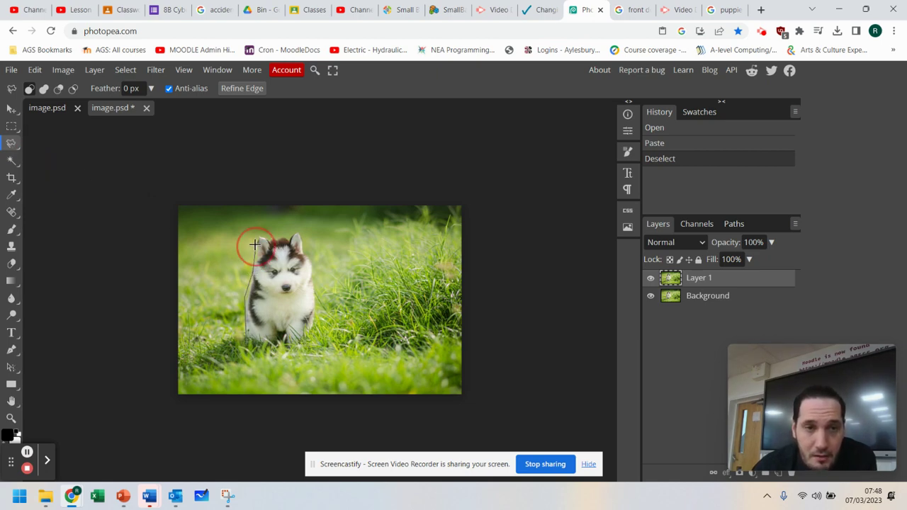
pyautogui.click(268, 234)
pyautogui.click(285, 238)
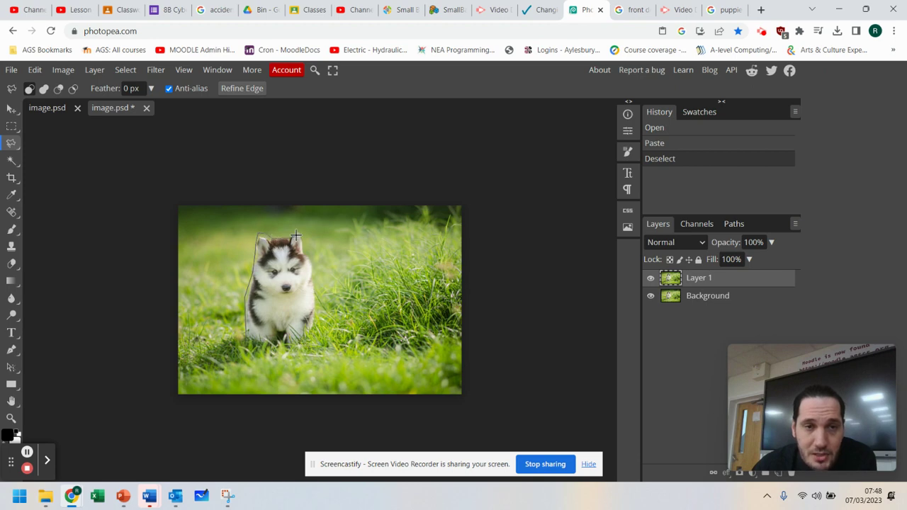
pyautogui.click(303, 232)
pyautogui.click(309, 251)
# Continue the outline down the puppy's right side and along its paws, closing the selection.
pyautogui.click(312, 271)
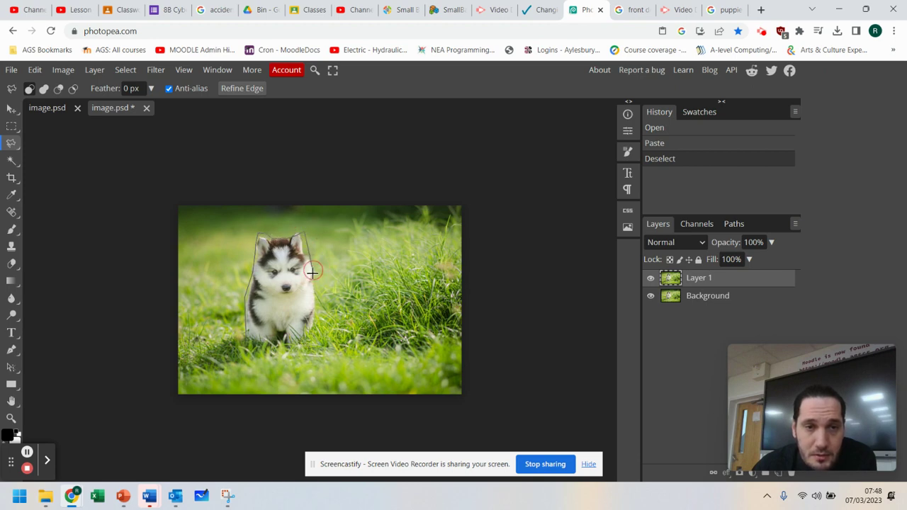
pyautogui.click(313, 309)
pyautogui.click(307, 331)
pyautogui.click(306, 347)
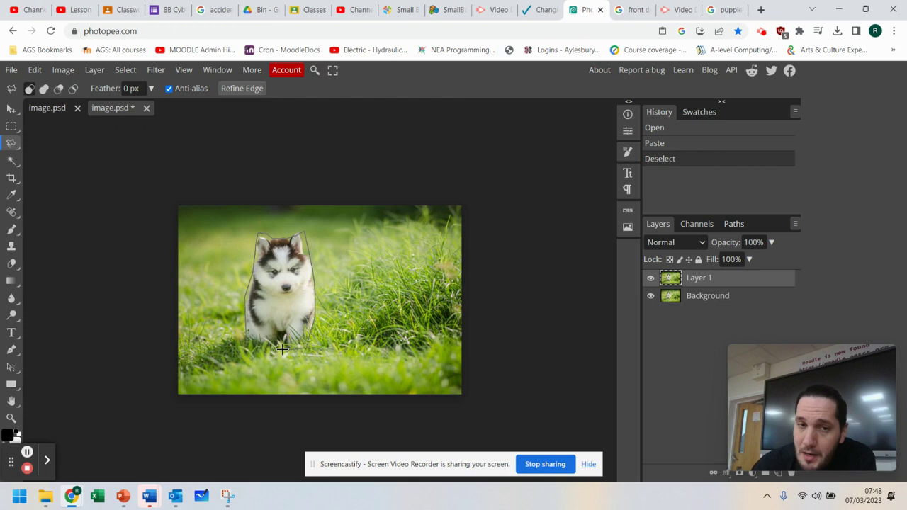
pyautogui.click(283, 347)
pyautogui.click(268, 346)
pyautogui.click(246, 340)
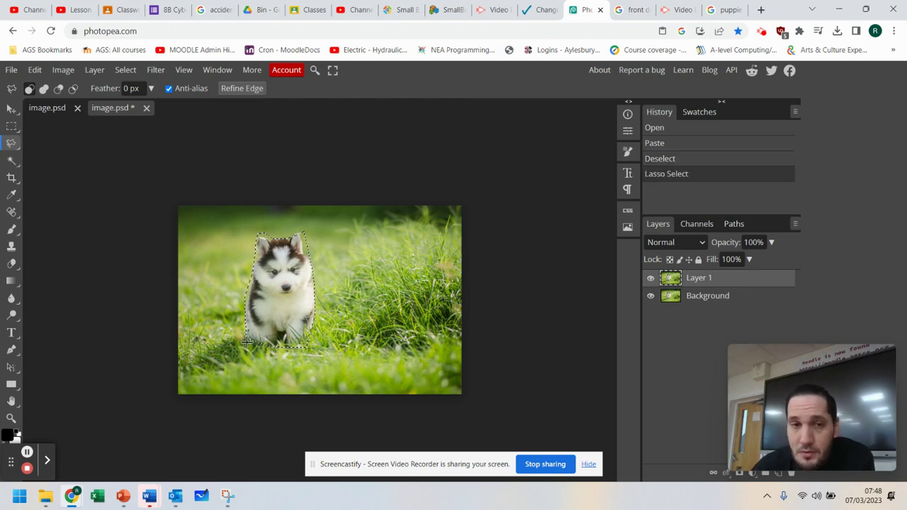
pyautogui.click(11, 126)
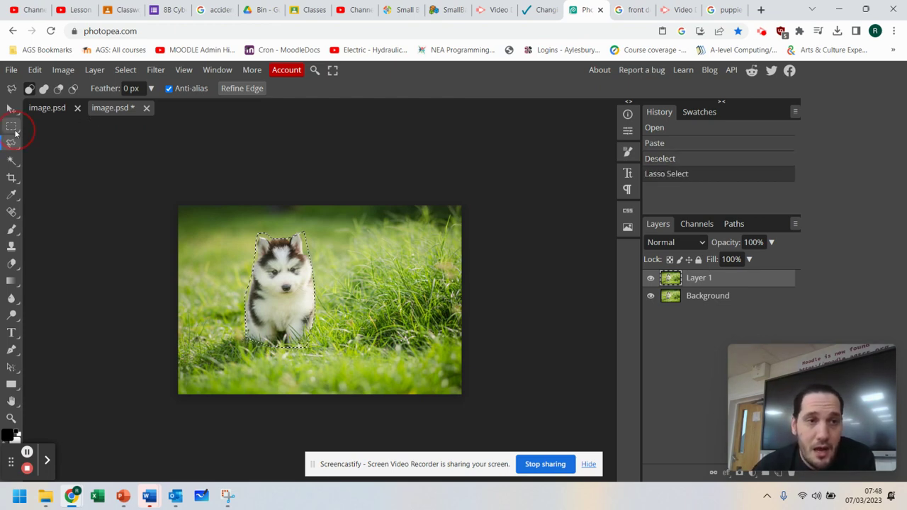
# Deselect the polygonal outline and choose the freehand Lasso Select mode.
pyautogui.click(62, 165)
pyautogui.click(11, 142)
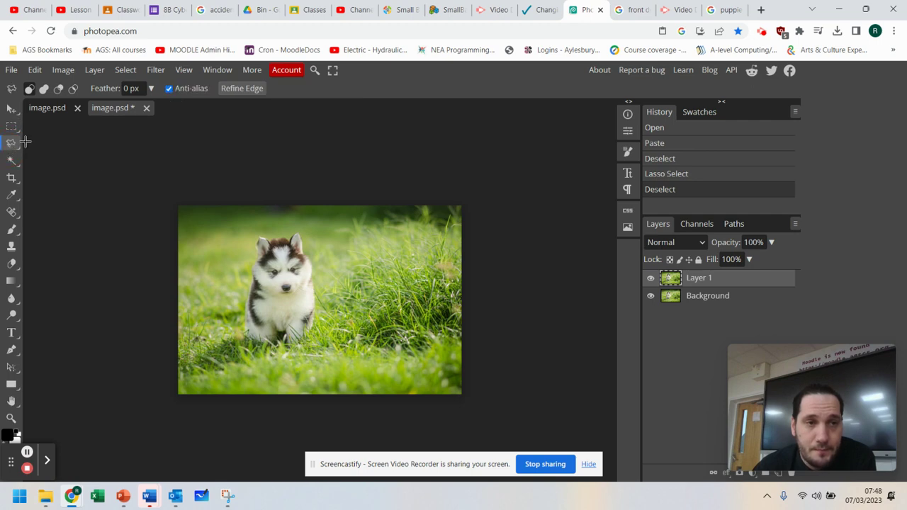
pyautogui.click(11, 144)
pyautogui.click(63, 144)
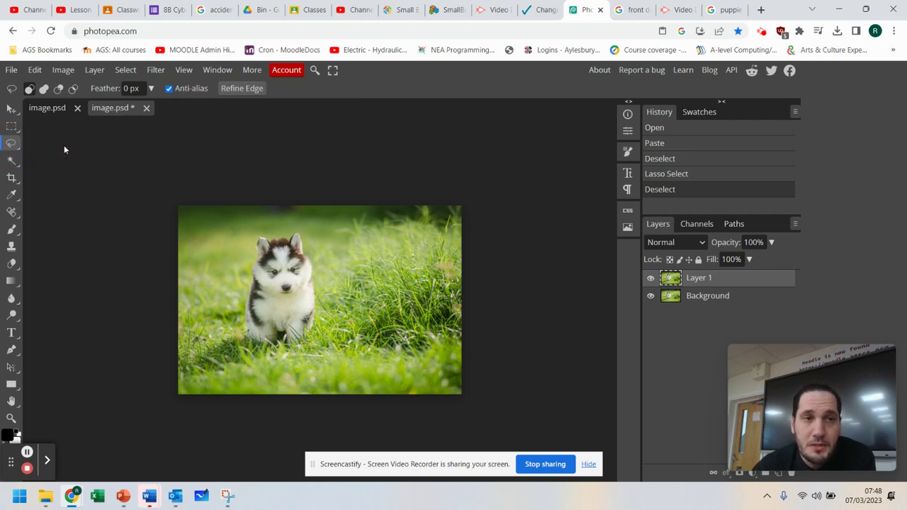
# With Feather at 0 px, trace a freehand lasso selection around the puppy.
pyautogui.click(12, 143)
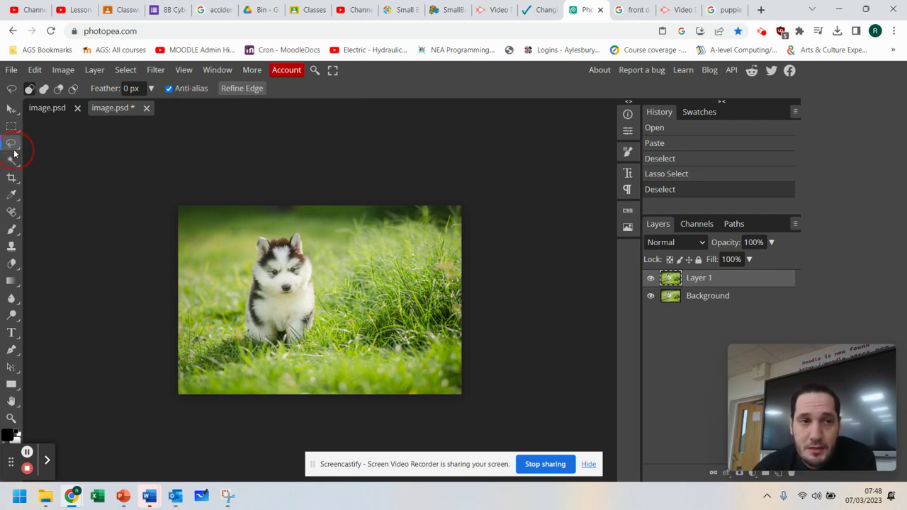
pyautogui.click(83, 145)
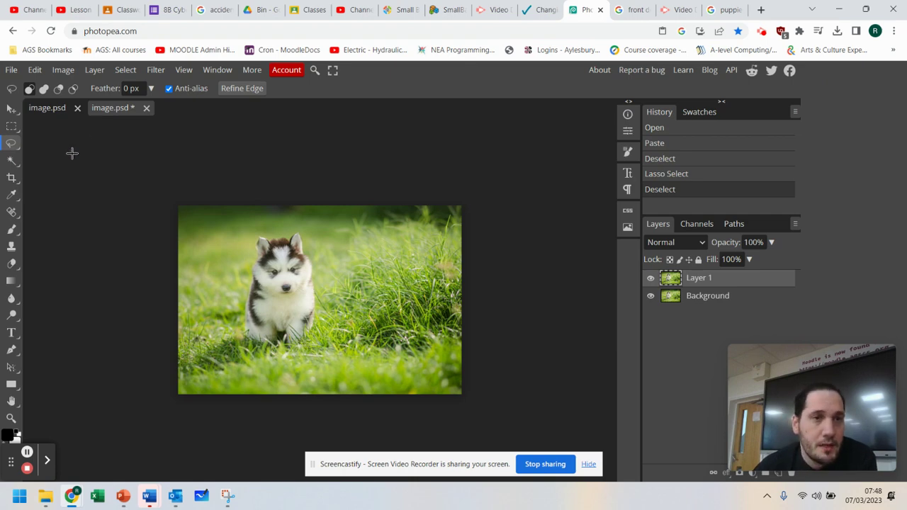
pyautogui.click(125, 88)
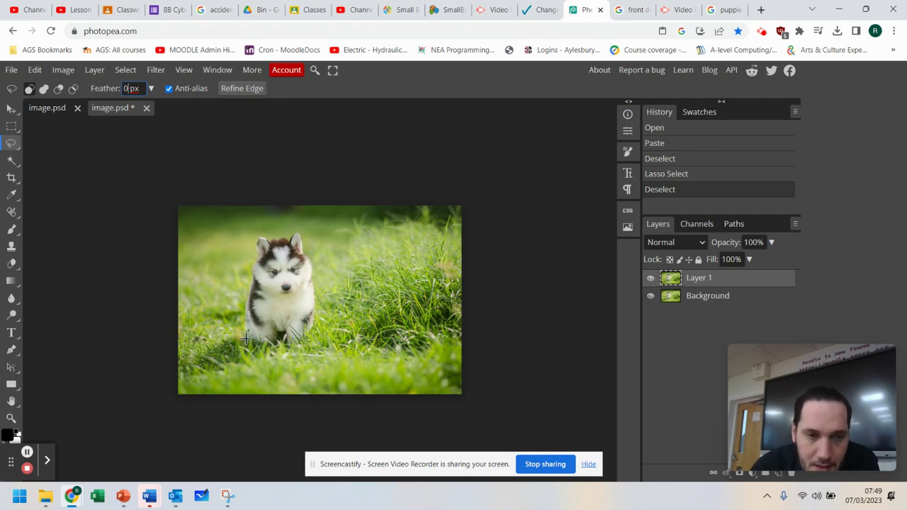
pyautogui.moveTo(246, 339)
pyautogui.mouseDown()
pyautogui.moveTo(252, 235)
pyautogui.moveTo(298, 233)
pyautogui.moveTo(306, 240)
pyautogui.moveTo(311, 327)
pyautogui.moveTo(298, 346)
pyautogui.moveTo(237, 330)
pyautogui.mouseUp()
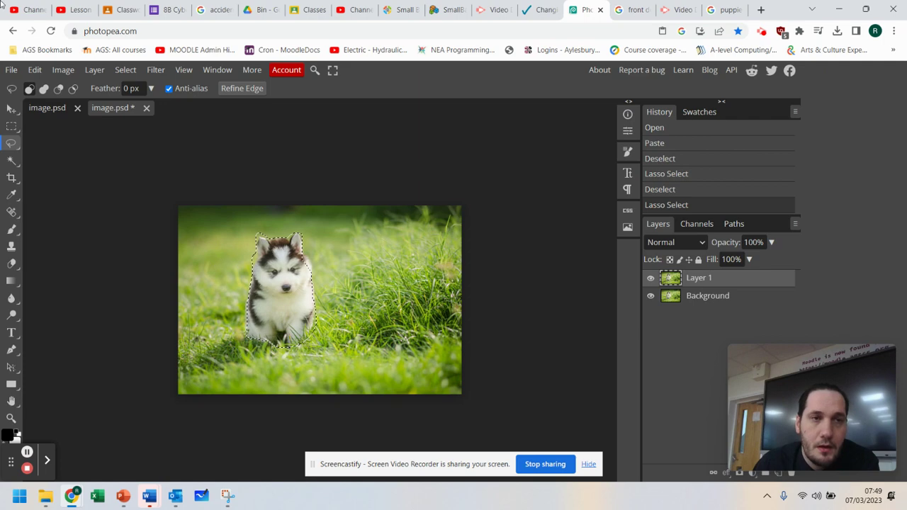
# Copy the lasso-selected puppy and paste it onto a new Layer 2.
pyautogui.click(35, 70)
pyautogui.click(64, 186)
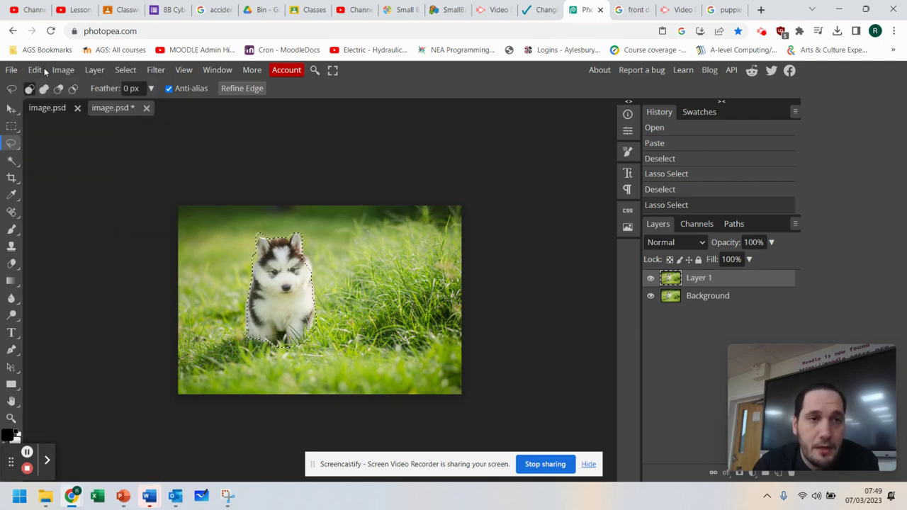
pyautogui.click(35, 70)
pyautogui.click(64, 223)
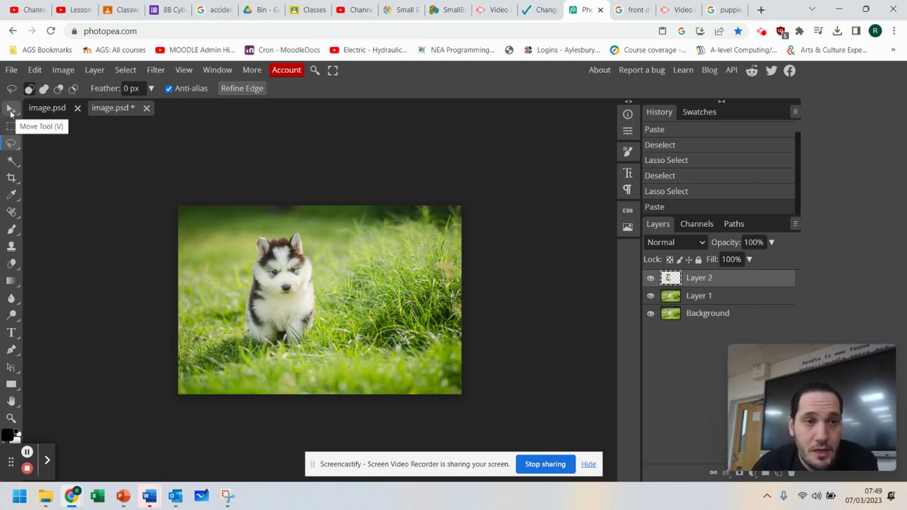
# Move Layer 2's puppy right of the original, then back to the photo's left edge.
pyautogui.click(11, 109)
pyautogui.moveTo(285, 293); pyautogui.dragTo(217, 267)
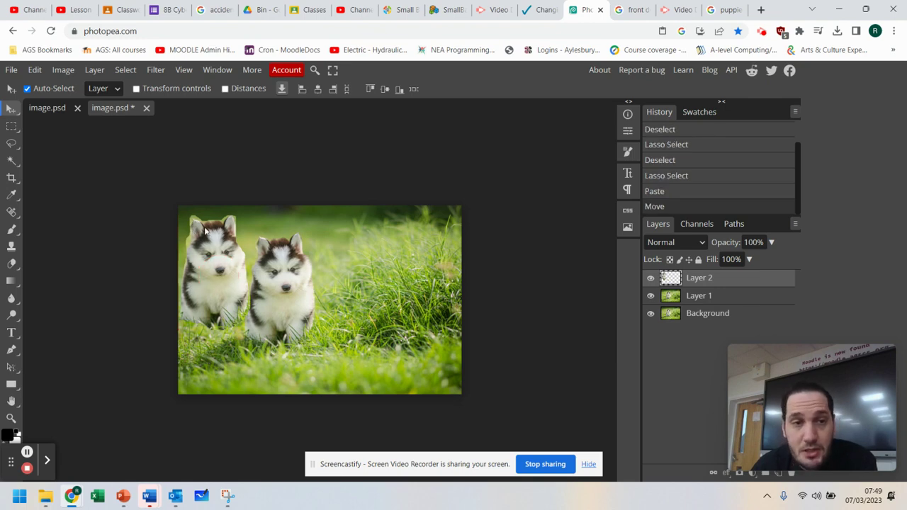
pyautogui.moveTo(199, 286); pyautogui.dragTo(375, 316)
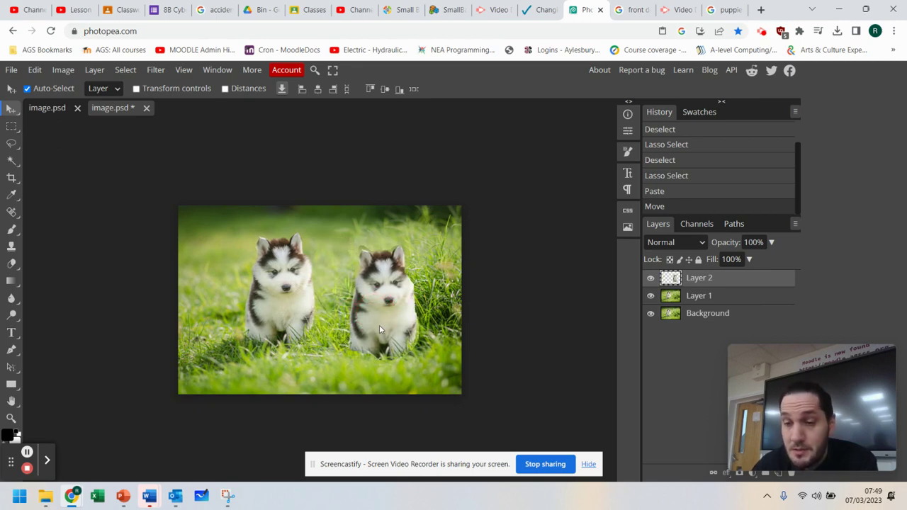
pyautogui.moveTo(395, 277); pyautogui.dragTo(219, 262)
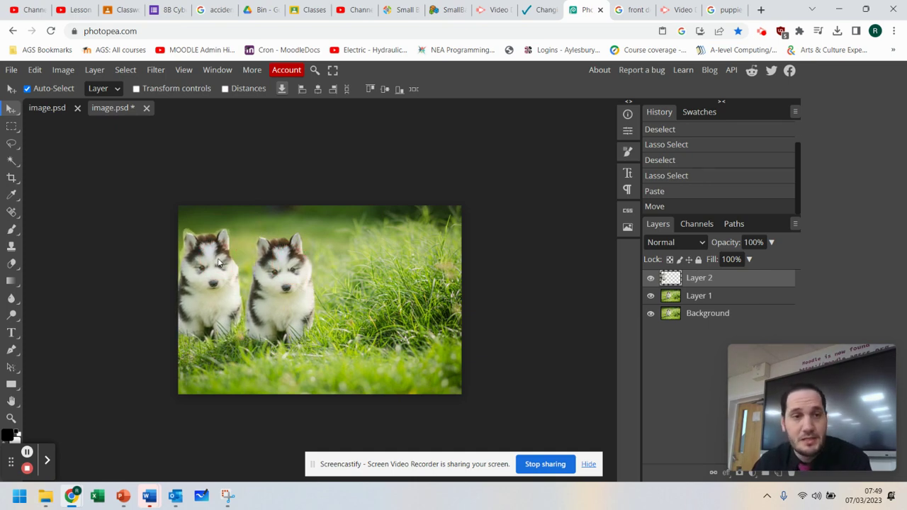
# Delete Layer 2, then lasso around the single puppy with a 30 px feather.
pyautogui.press('Delete')
pyautogui.click(11, 143)
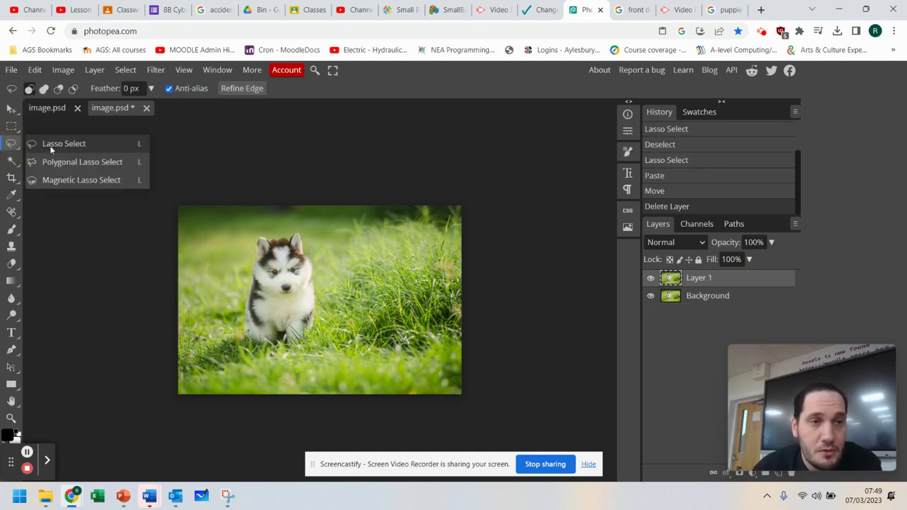
pyautogui.click(53, 145)
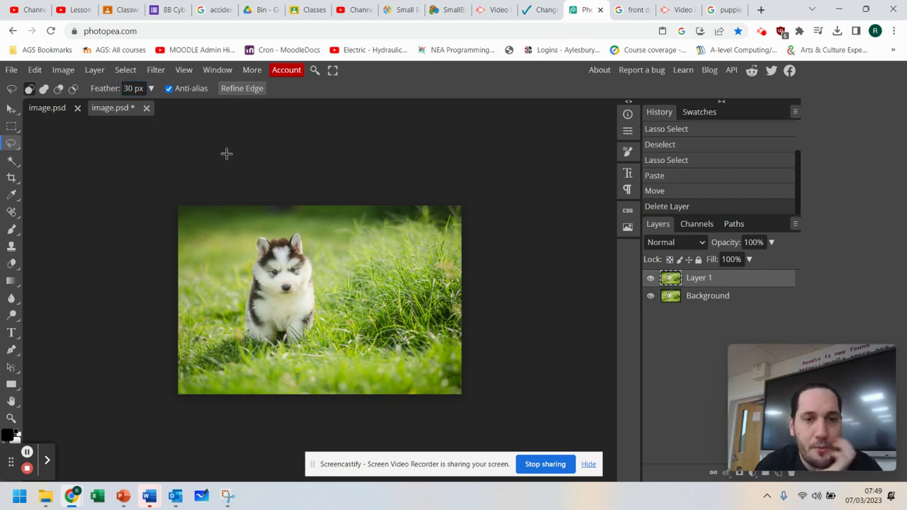
pyautogui.moveTo(249, 330)
pyautogui.mouseDown()
pyautogui.moveTo(241, 301)
pyautogui.moveTo(259, 259)
pyautogui.moveTo(257, 235)
pyautogui.moveTo(279, 236)
pyautogui.moveTo(285, 248)
pyautogui.moveTo(298, 232)
pyautogui.moveTo(310, 266)
pyautogui.moveTo(309, 332)
pyautogui.moveTo(273, 352)
pyautogui.moveTo(248, 338)
pyautogui.mouseUp()
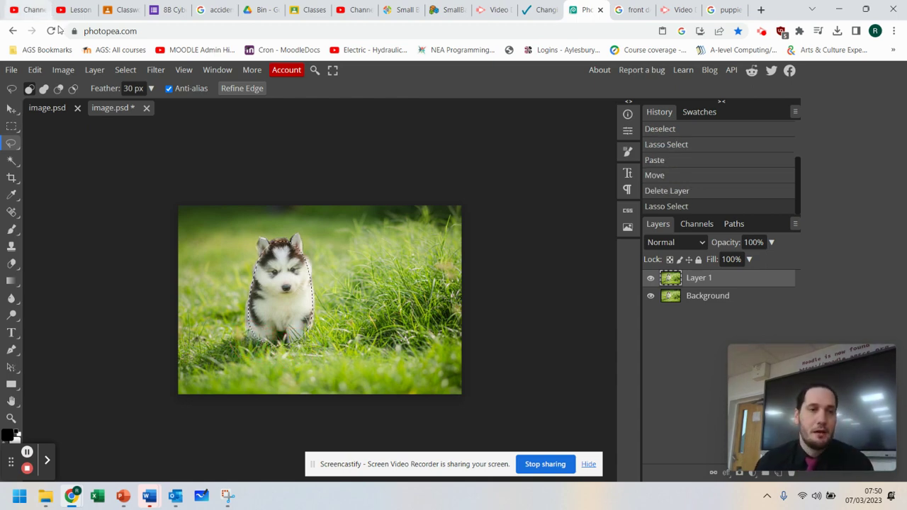
# Copy the 30 px-feathered puppy selection and paste it onto a new Layer 2.
pyautogui.click(35, 69)
pyautogui.click(61, 187)
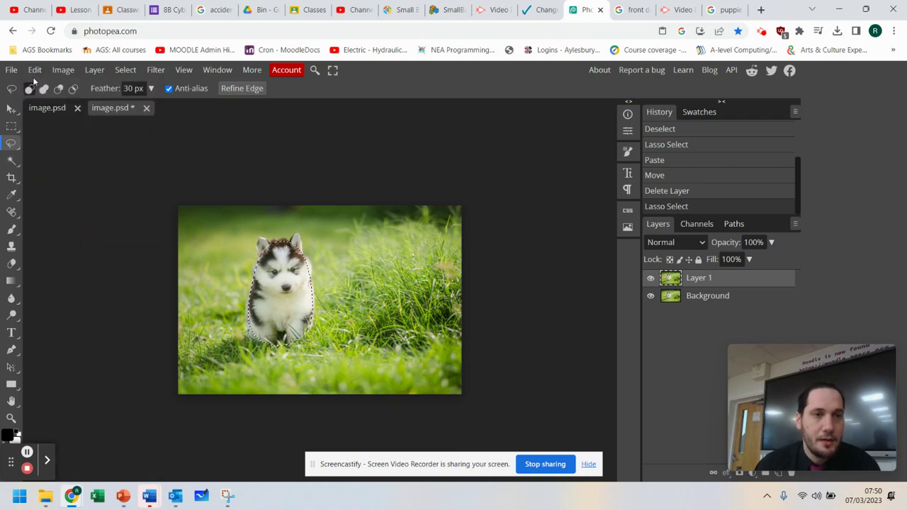
pyautogui.click(35, 69)
pyautogui.click(49, 223)
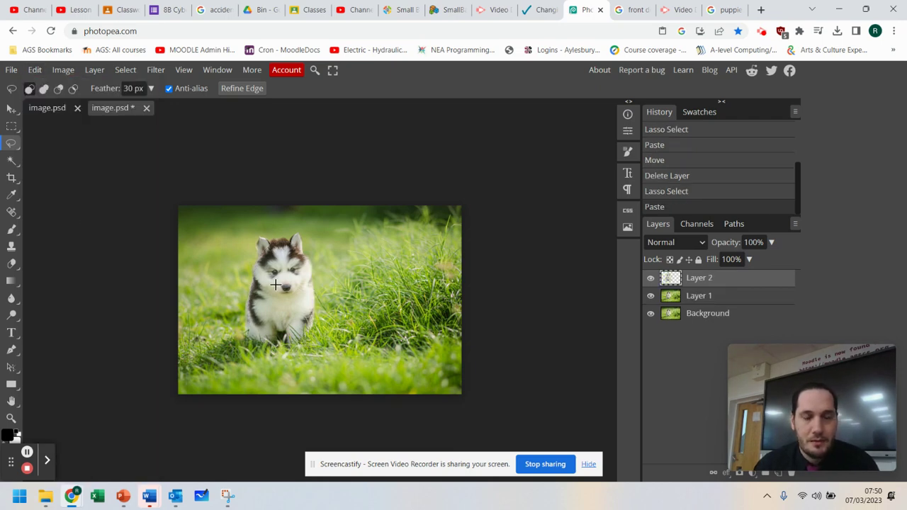
# Drag the soft-edged puppy copy into the grass at the lower right.
pyautogui.click(11, 109)
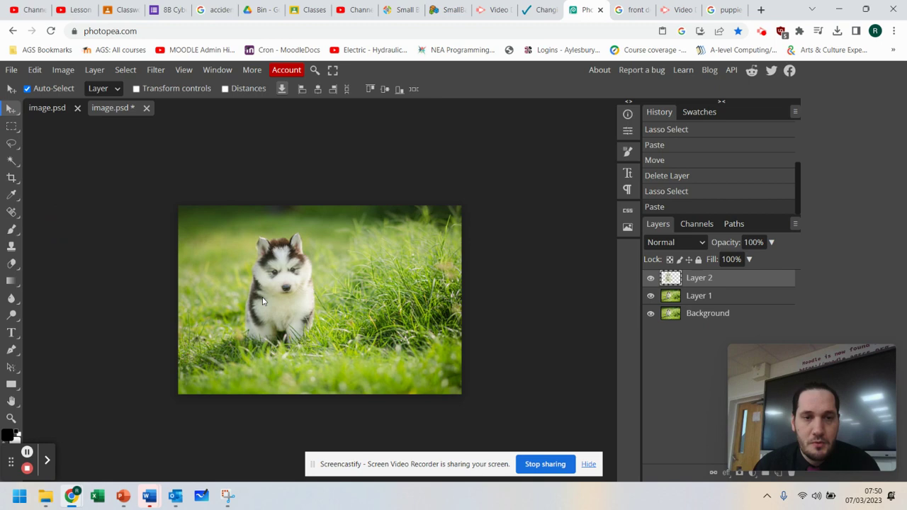
pyautogui.moveTo(262, 302); pyautogui.dragTo(415, 347)
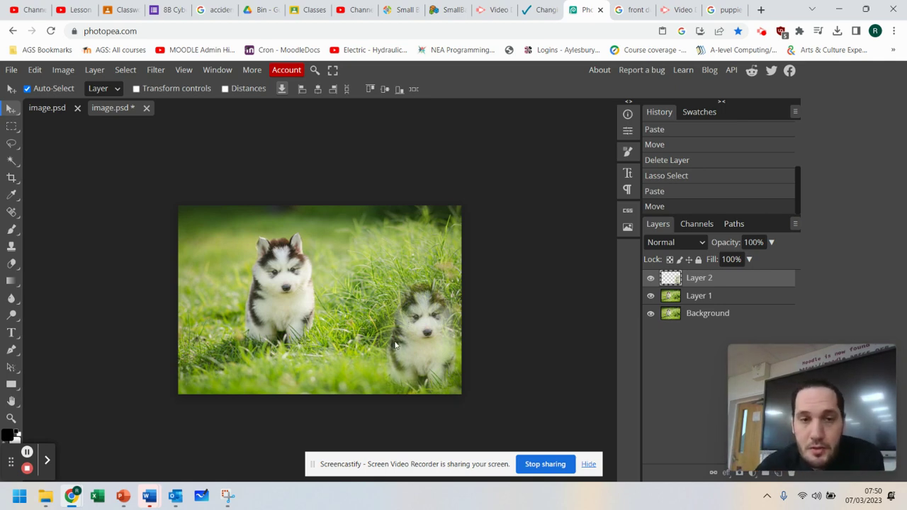
pyautogui.click(11, 143)
# Make Layer 1 active, set Feather to 10 px, and lasso around the original front puppy.
pyautogui.click(88, 146)
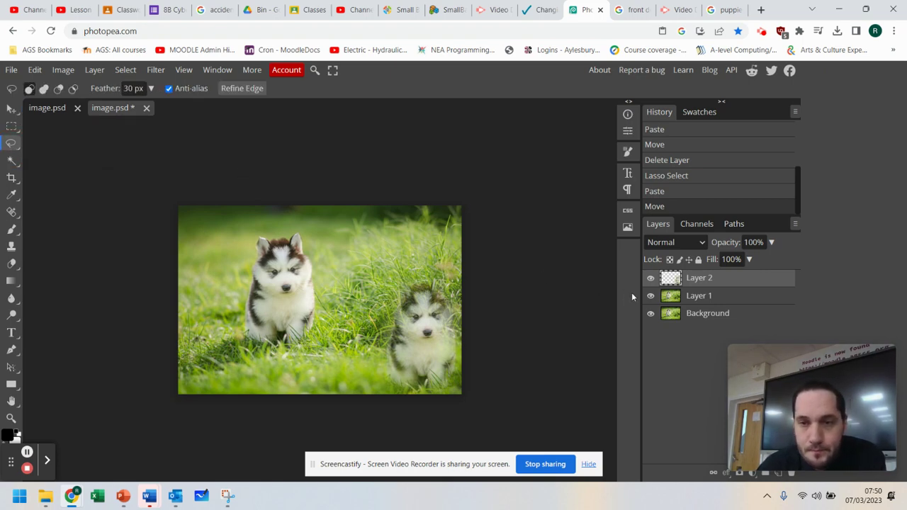
pyautogui.click(692, 316)
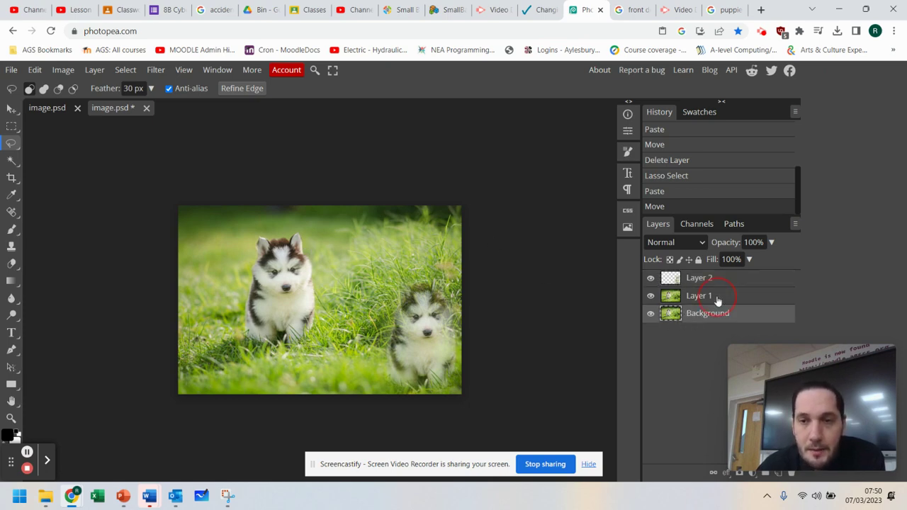
pyautogui.click(717, 300)
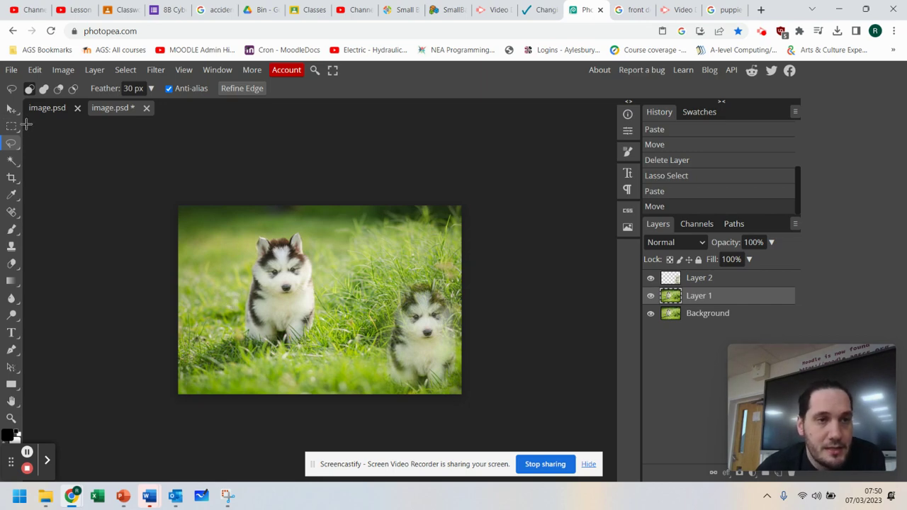
pyautogui.click(107, 90)
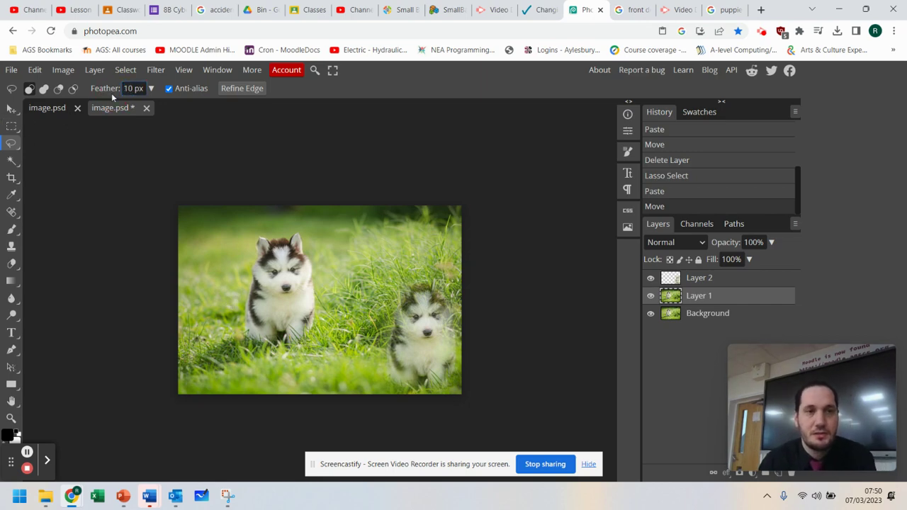
pyautogui.press('Return')
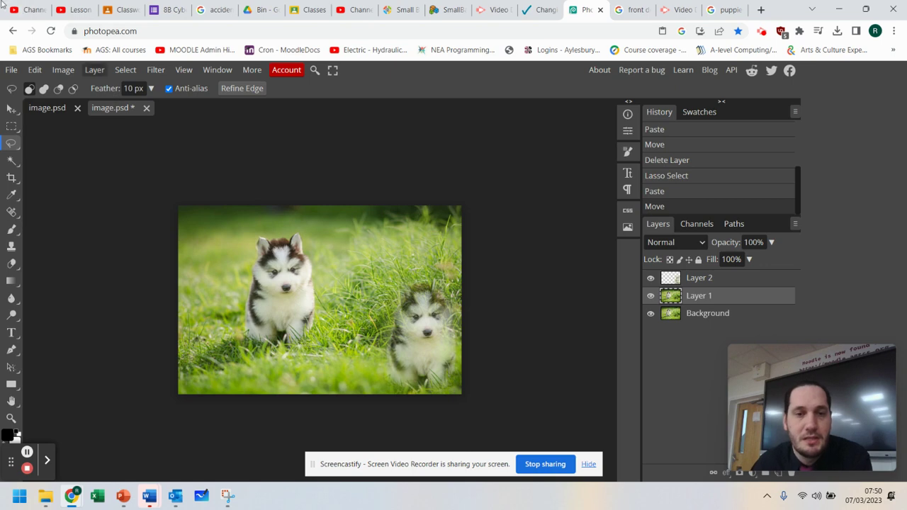
pyautogui.click(249, 328)
pyautogui.moveTo(246, 304)
pyautogui.mouseDown()
pyautogui.moveTo(253, 243)
pyautogui.moveTo(293, 234)
pyautogui.moveTo(309, 267)
pyautogui.moveTo(313, 326)
pyautogui.moveTo(296, 344)
pyautogui.moveTo(255, 348)
pyautogui.moveTo(245, 327)
pyautogui.mouseUp()
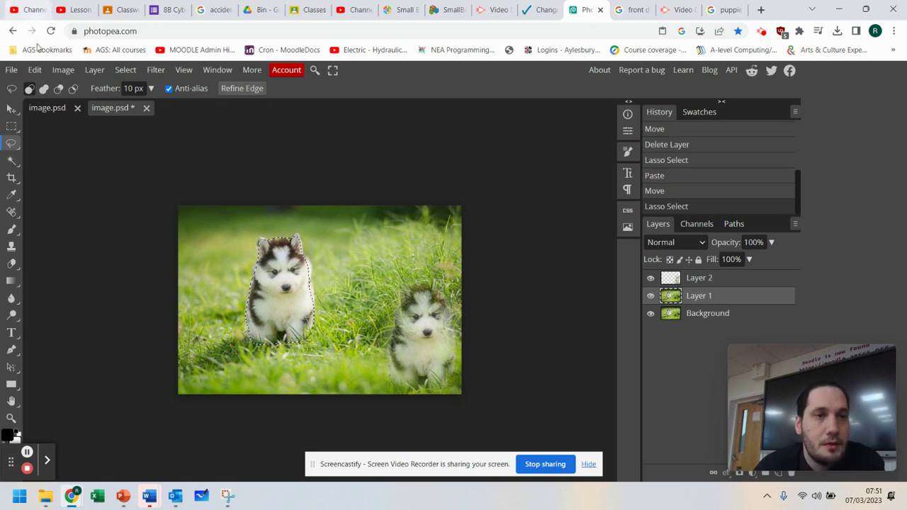
# Copy the 10 px-feathered puppy and paste it onto a new Layer 3.
pyautogui.click(34, 70)
pyautogui.click(54, 186)
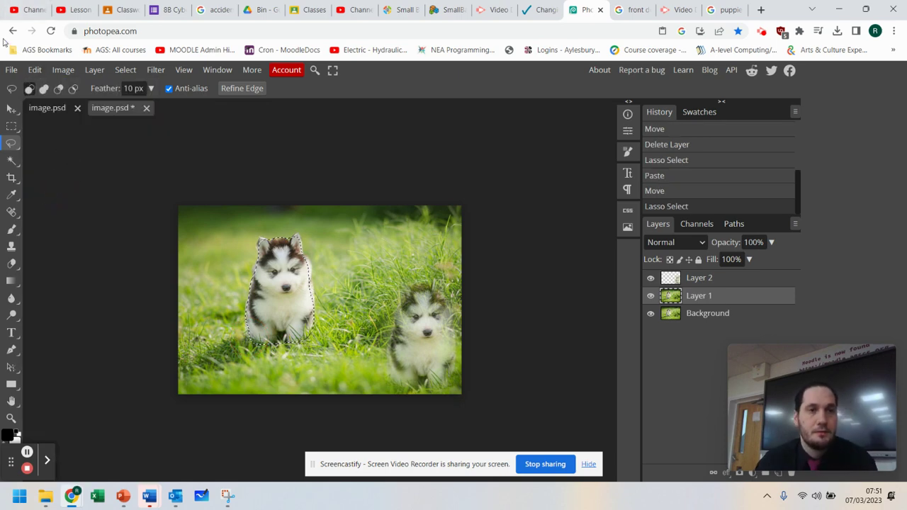
pyautogui.click(34, 69)
pyautogui.click(54, 222)
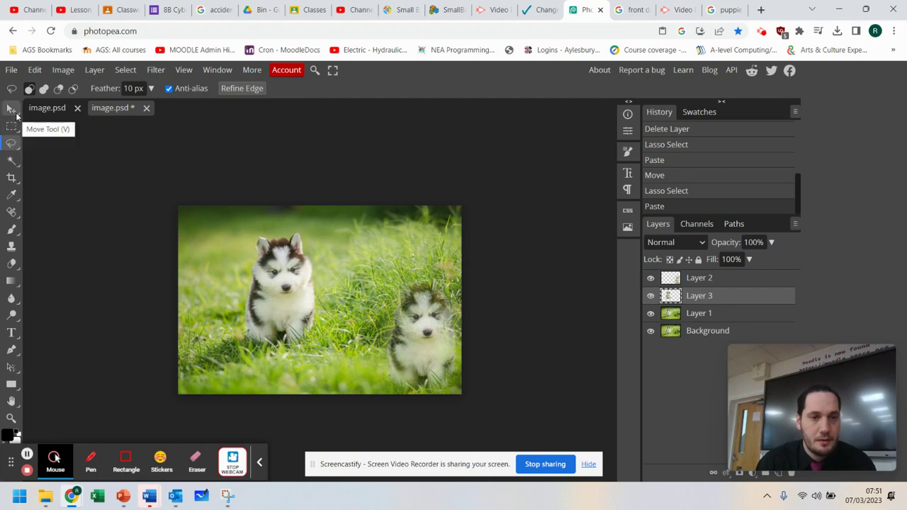
# Drag Layer 3's puppy past the other two to the photo's lower-left edge.
pyautogui.click(11, 109)
pyautogui.moveTo(278, 284); pyautogui.dragTo(352, 333)
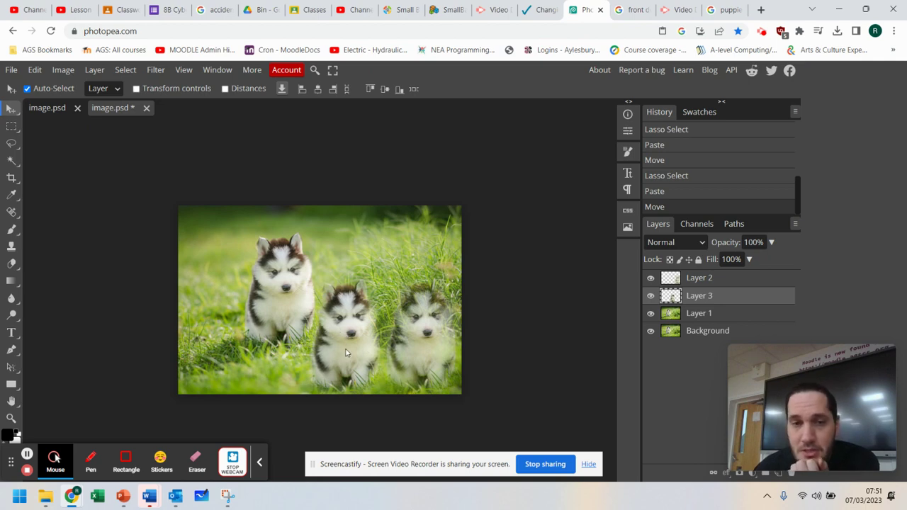
pyautogui.moveTo(346, 353)
pyautogui.mouseDown()
pyautogui.moveTo(300, 332)
pyautogui.moveTo(199, 350)
pyautogui.moveTo(223, 360)
pyautogui.mouseUp()
pyautogui.click(12, 144)
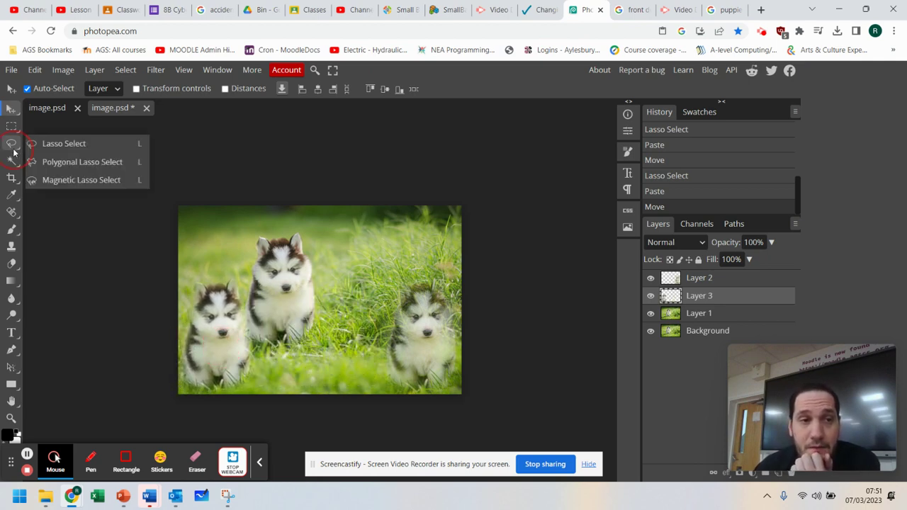